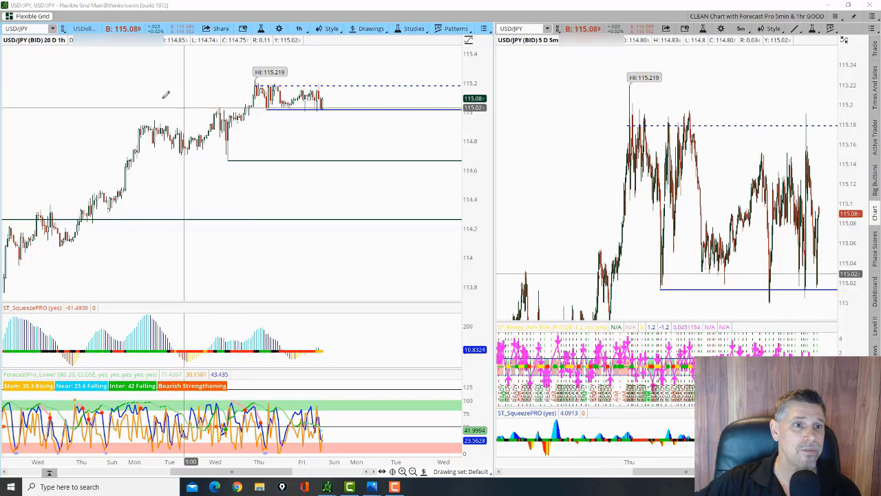
Zoom the left USD/JPY hourly chart into the last few days and select its symbol.
left_click_drag(147, 69, 411, 133)
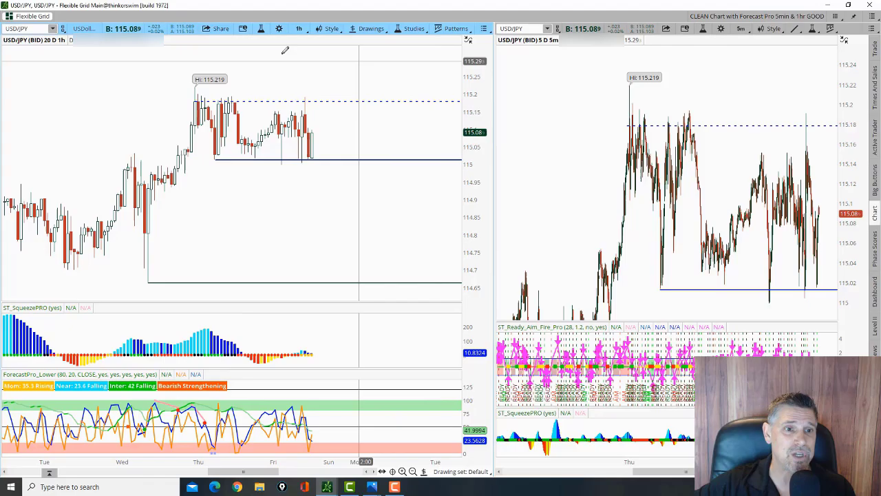
left_click(33, 29)
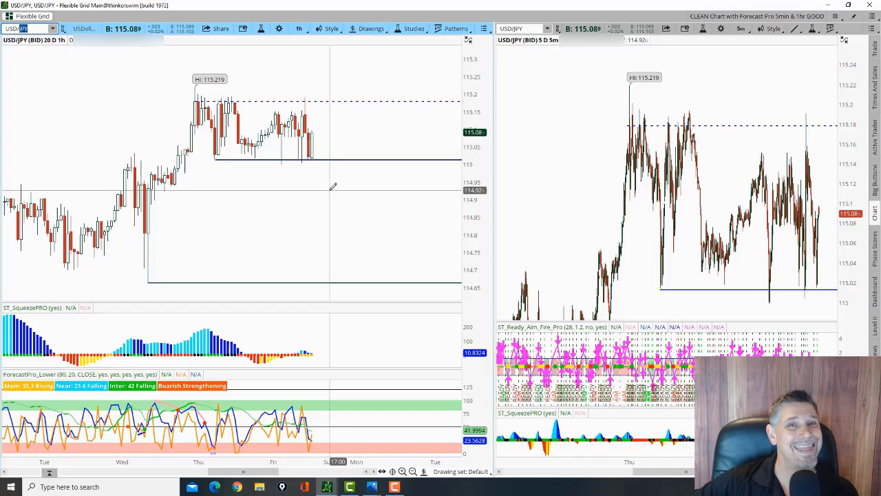
left_click(40, 29)
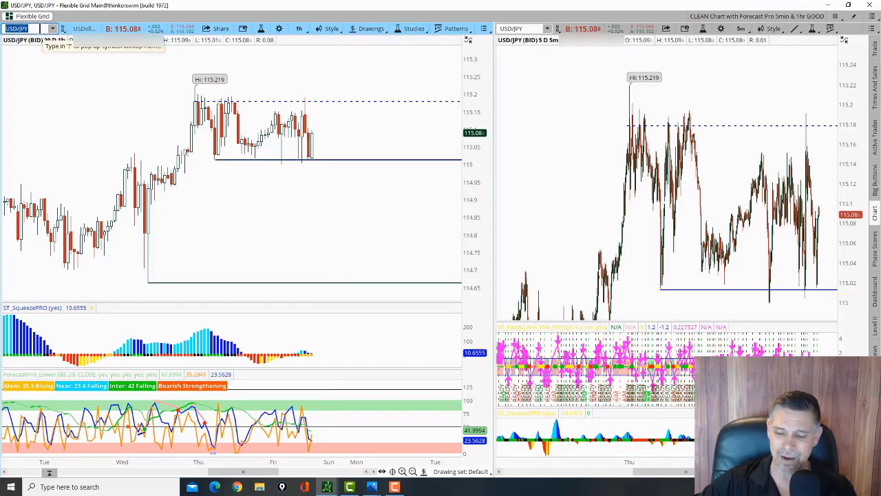
Enter EUR/USD as the left hourly chart's symbol.
type("EUR/USD")
key("Return")
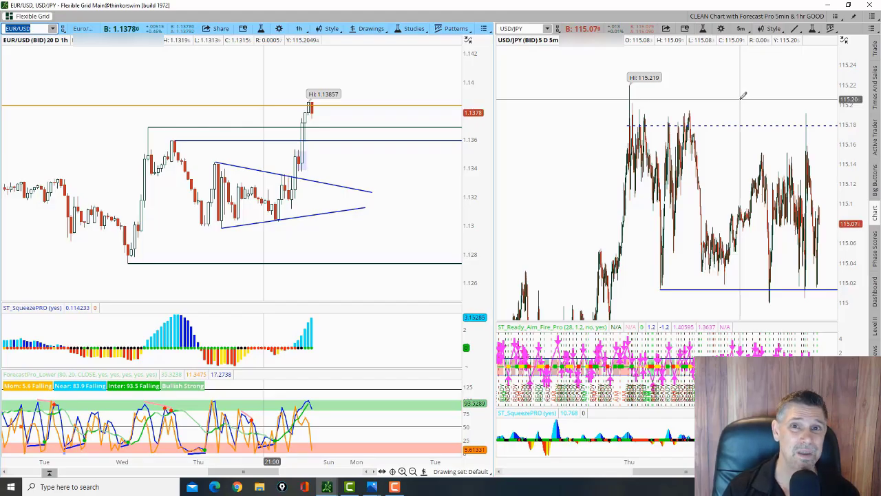
type("/ES")
key("Return")
type("/")
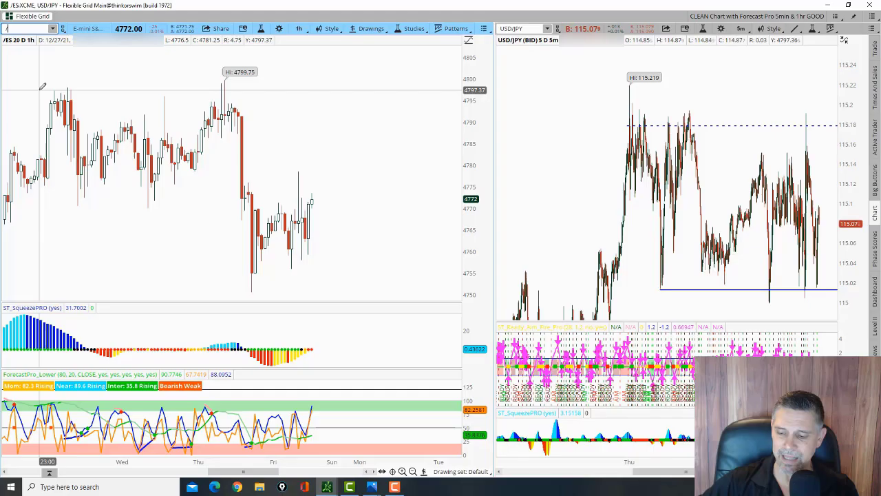
type("MES")
key("Return")
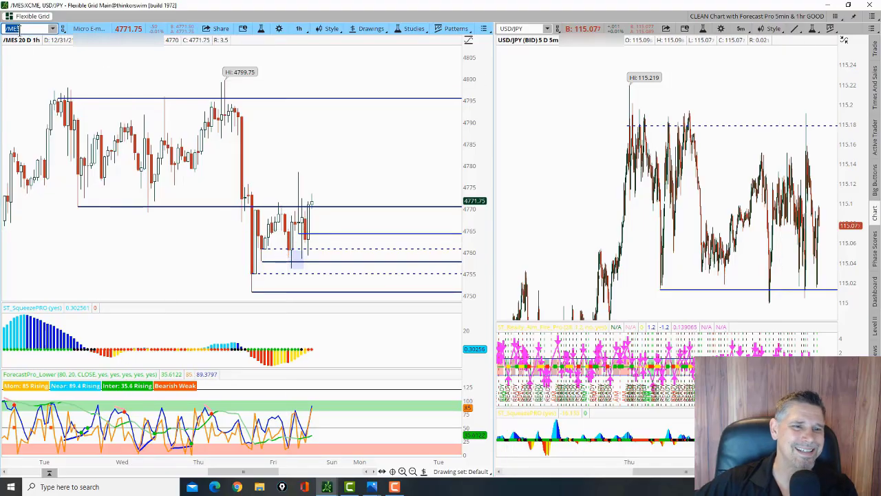
type("EUR/U")
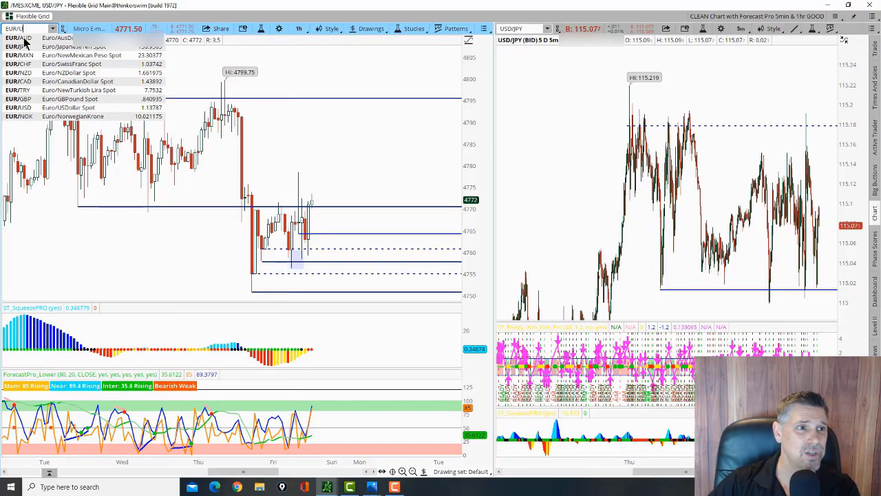
left_click(21, 107)
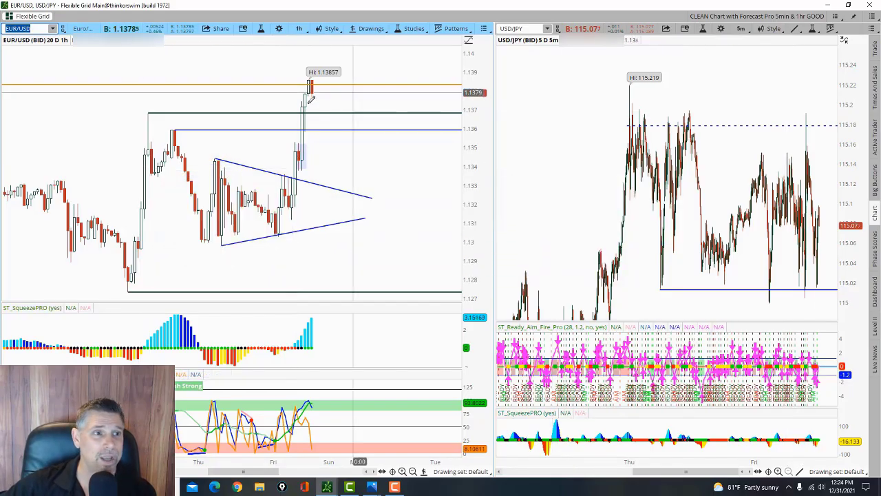
Load and reload EUR/USD on the right 5-minute chart, then clear a pink test stroke.
left_click(526, 27)
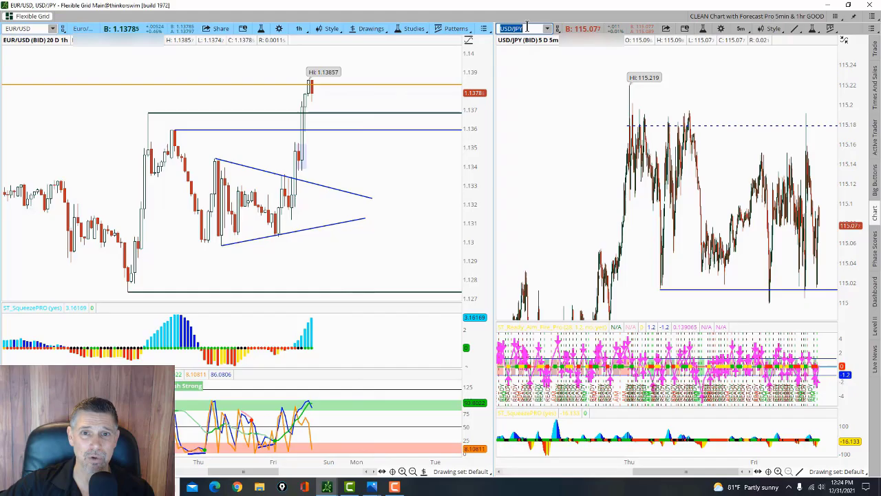
type("EUR/USD")
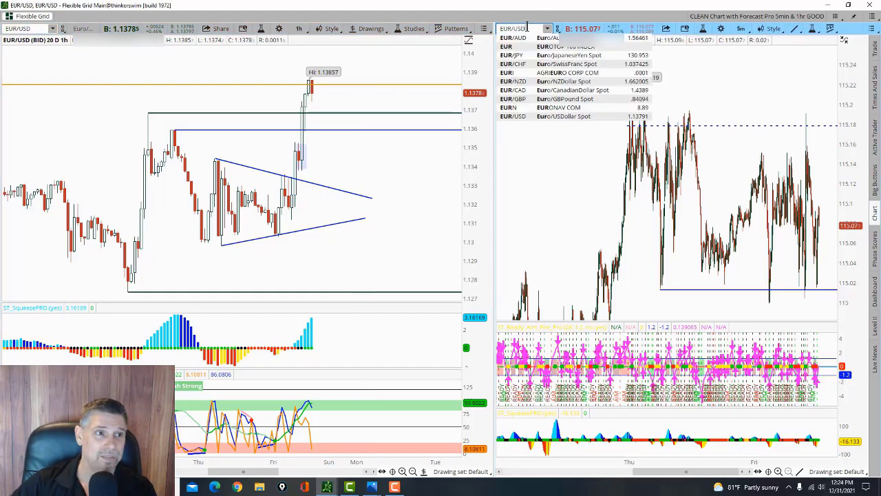
key("Return")
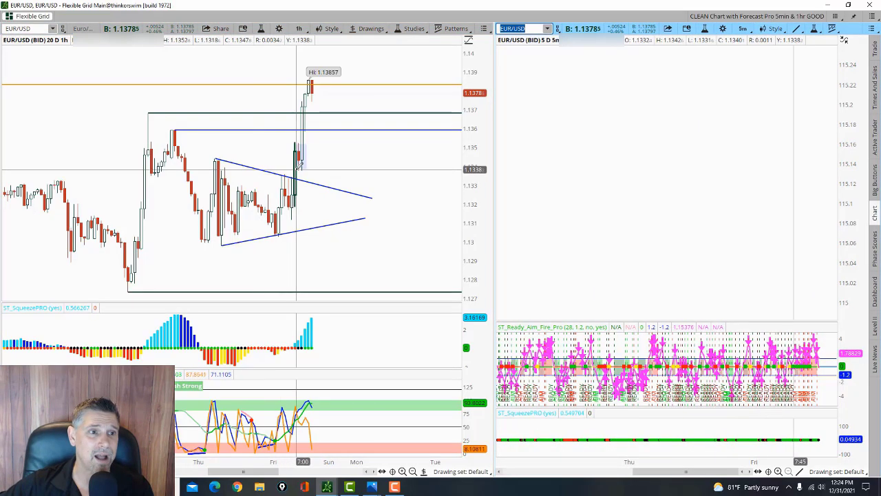
right_click(644, 104)
left_click(643, 110)
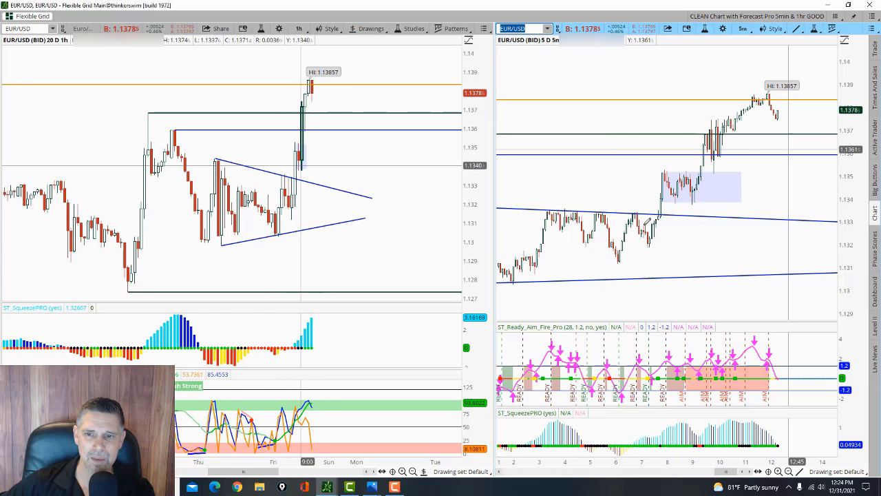
mouse_move(631, 224)
left_mouse_down()
mouse_move(650, 176)
mouse_move(669, 203)
mouse_move(698, 204)
left_mouse_up()
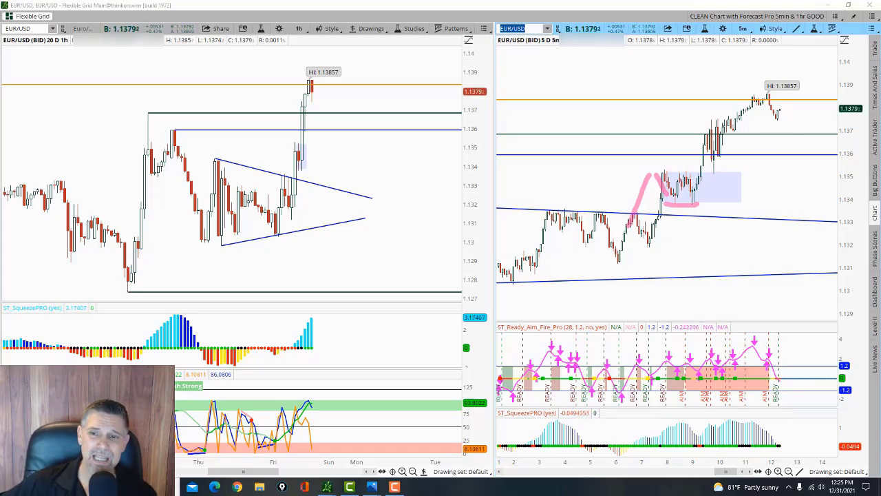
key("Escape")
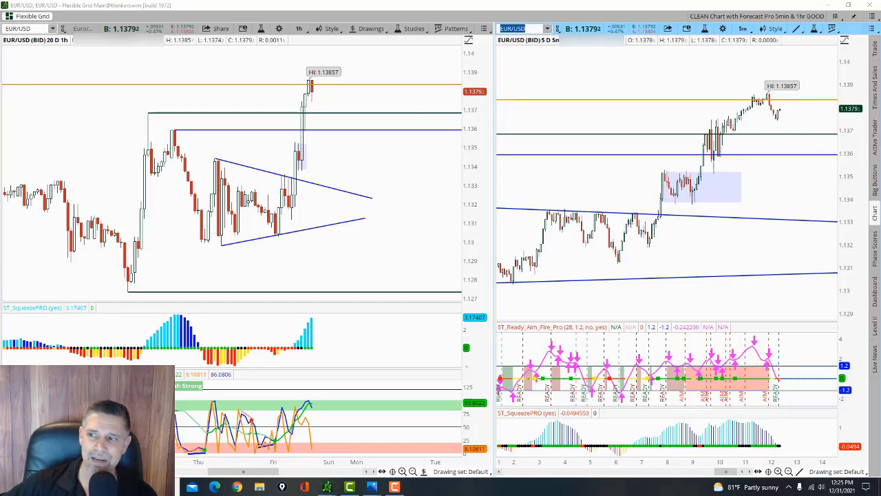
Zoom to the morning session and pink-stroke the rally into the box and the hourly breakout bar.
left_click_drag(589, 213, 767, 213)
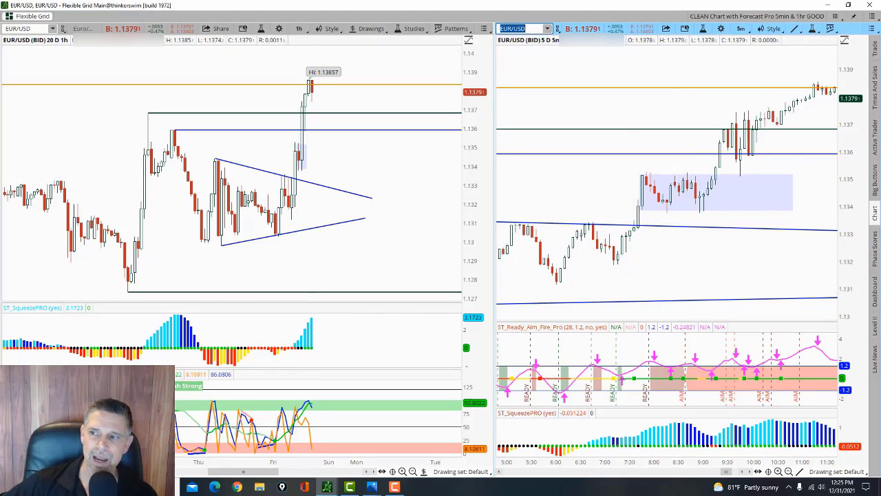
left_click_drag(606, 244, 632, 183)
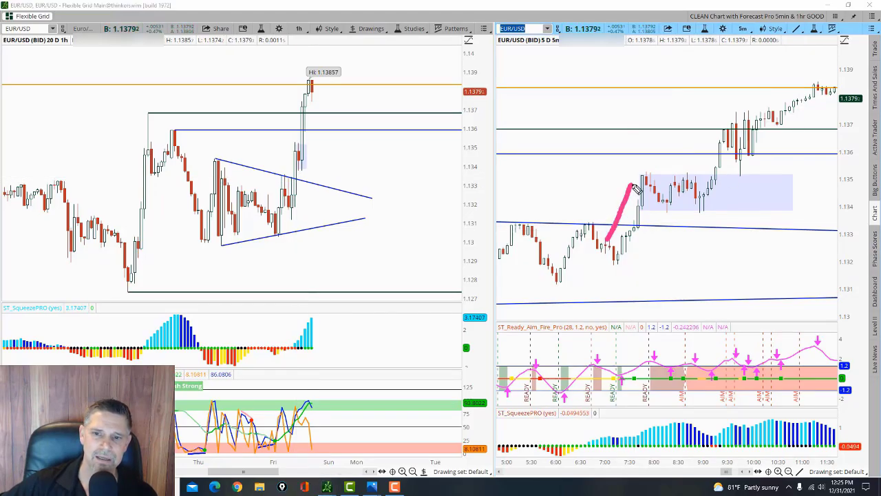
left_click_drag(618, 259, 660, 206)
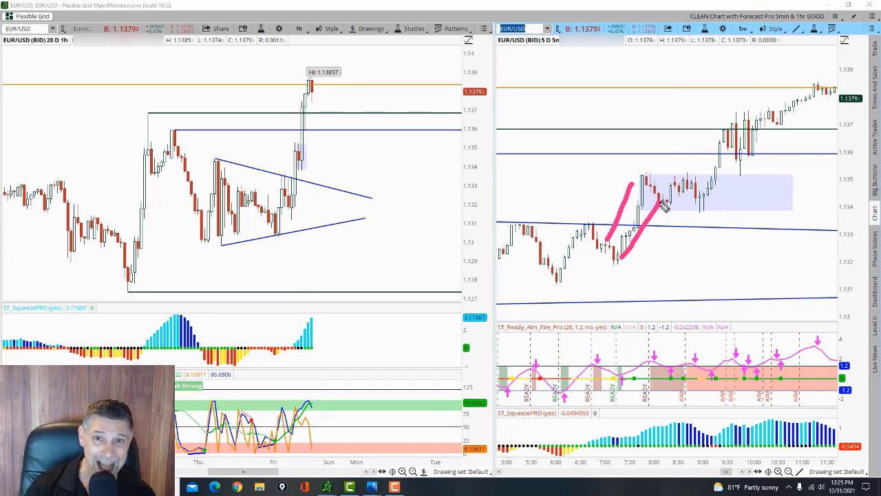
left_click_drag(618, 259, 633, 212)
left_click_drag(285, 200, 295, 150)
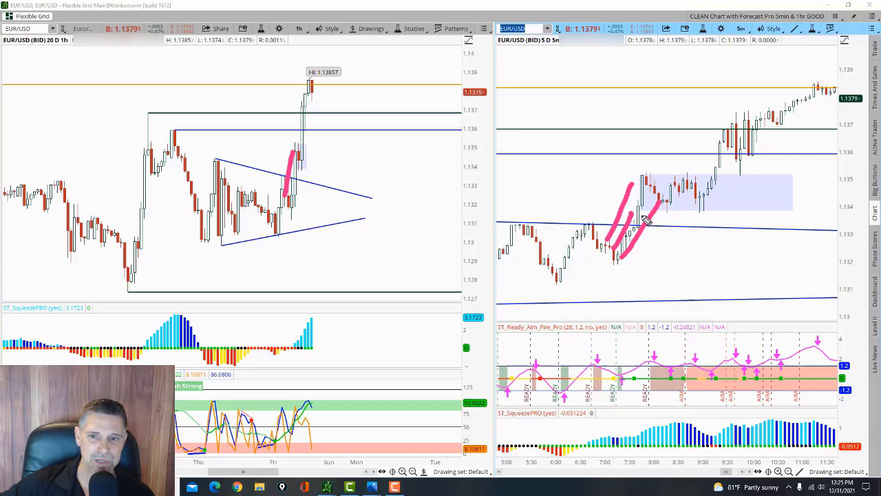
left_click_drag(640, 173, 662, 208)
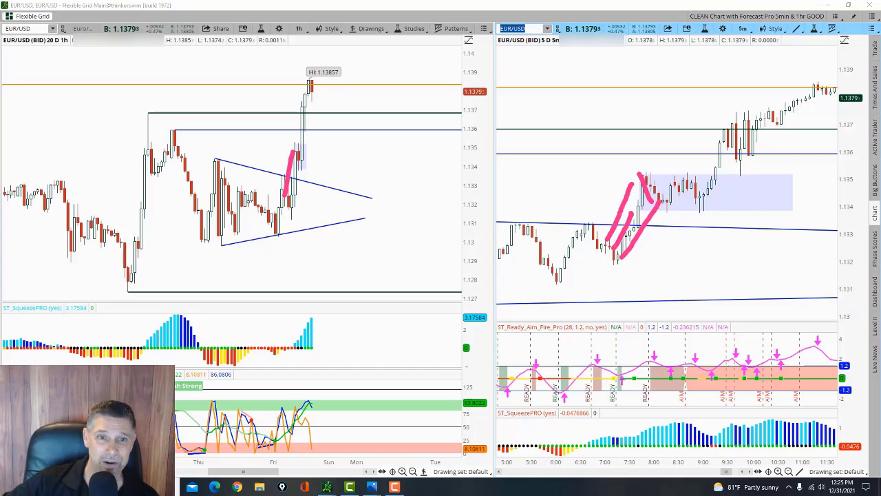
left_click_drag(626, 180, 634, 205)
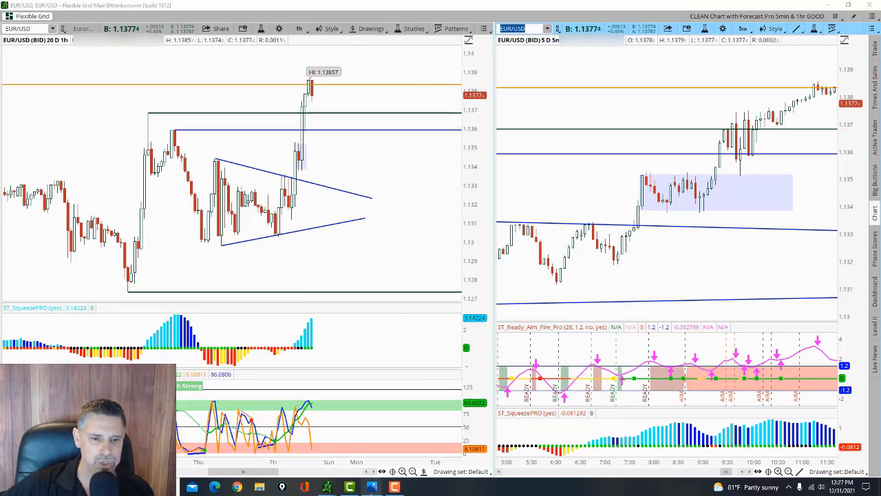
Open Setup Bars Pinbars.png in Photos, zoom in, and return to thinkorswim.
mouse_move(372, 487)
left_click(355, 438)
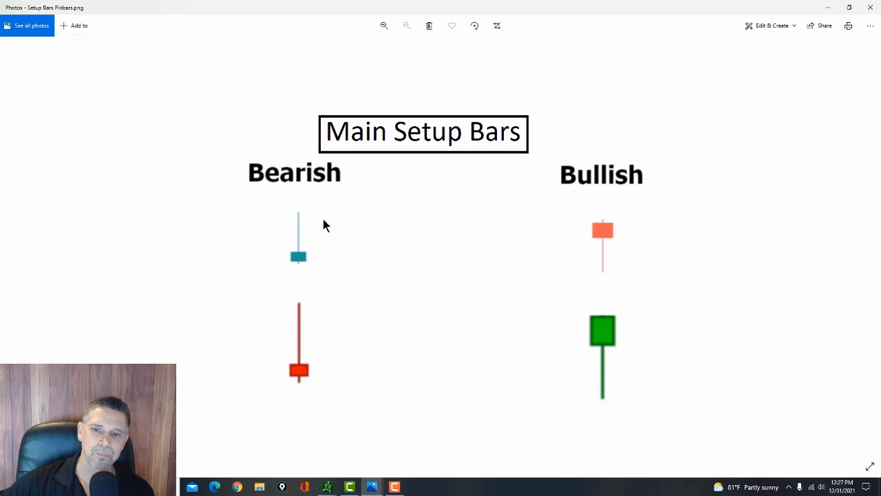
scroll(644, 228, "up", 1)
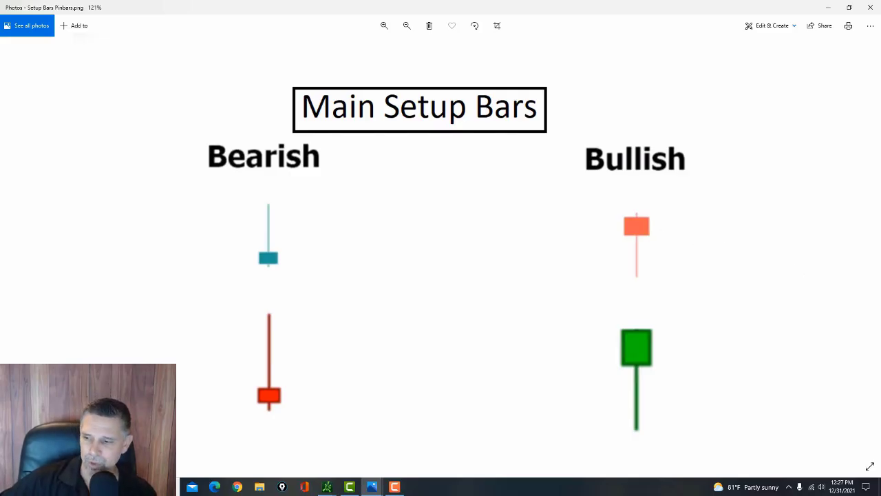
key("alt+Tab")
Mark the hourly breakout bar, the bar into the box, and the lows beneath it in pink.
left_click_drag(267, 203, 281, 150)
left_click_drag(597, 157, 622, 191)
mouse_move(677, 238)
left_mouse_down()
mouse_move(670, 221)
mouse_move(704, 220)
mouse_move(721, 232)
mouse_move(713, 219)
left_mouse_up()
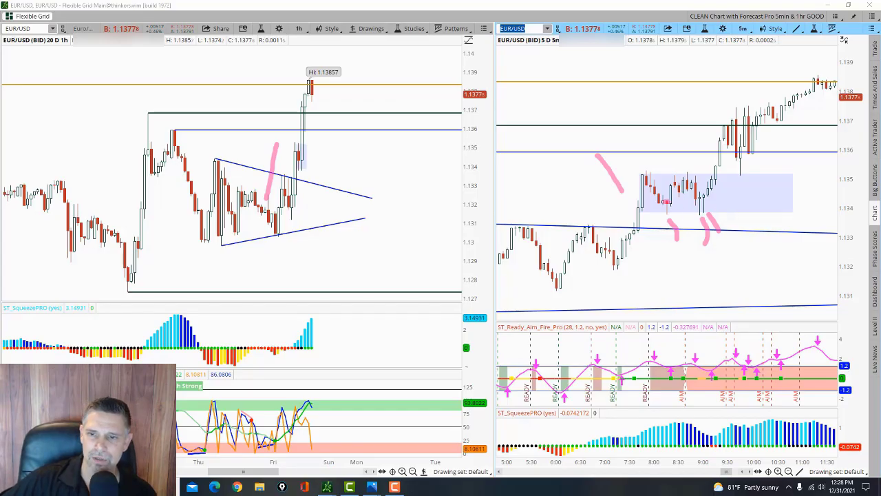
Clear the pink marks, zoom the 5-minute chart to the blue box, and show Solid Bars.
key("Escape")
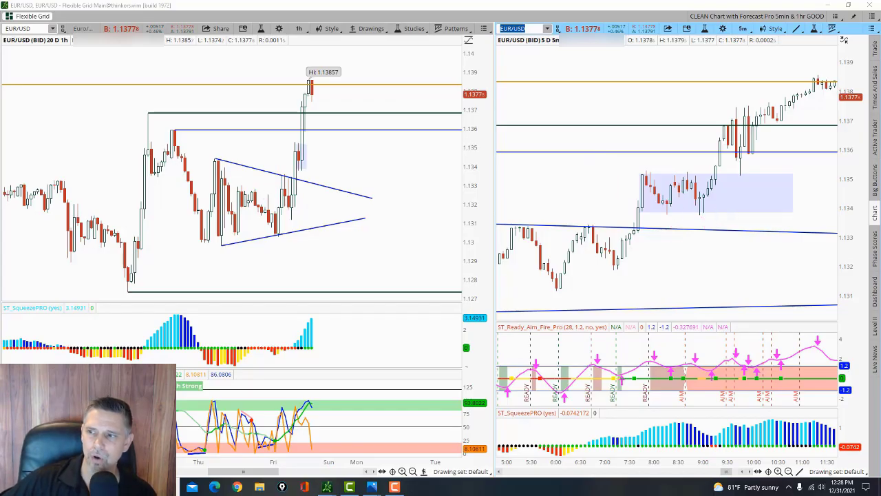
left_click_drag(626, 137, 851, 182)
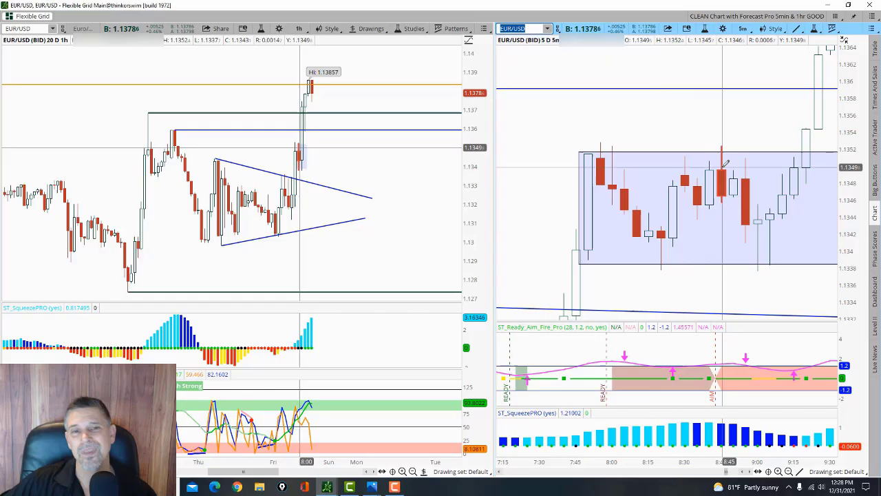
mouse_move(724, 163)
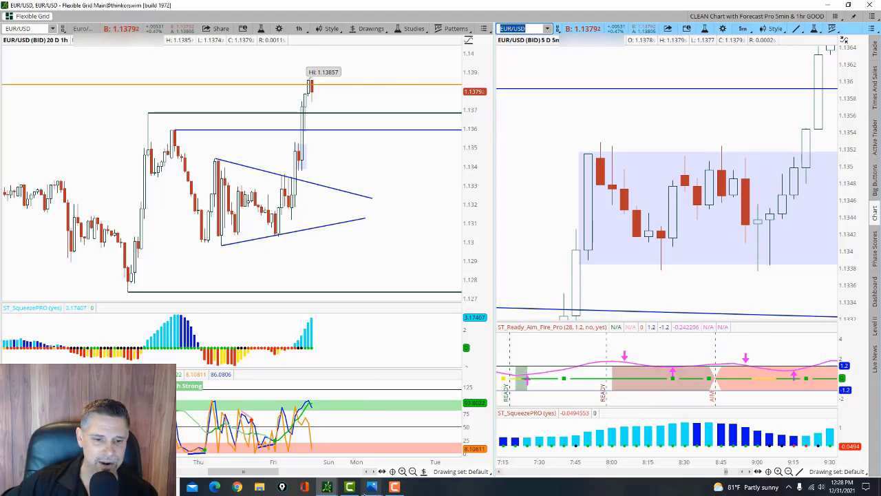
left_click(371, 487)
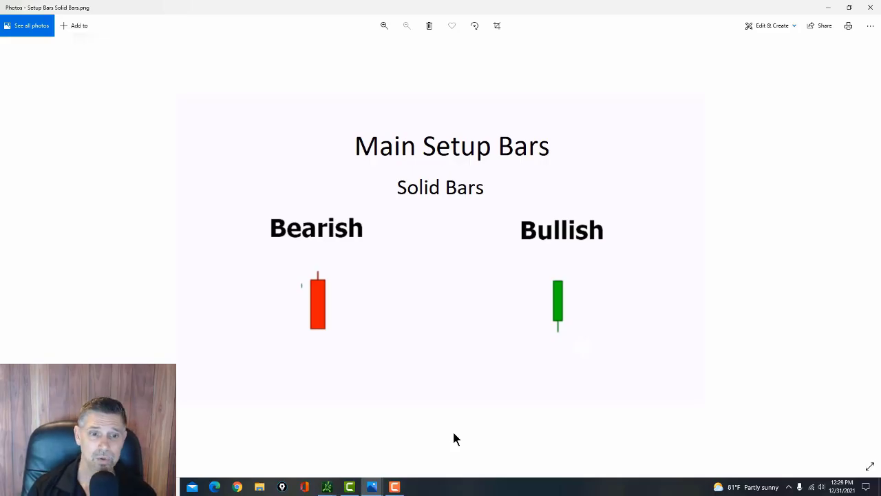
Zoom into the Setup Bars Solid Bars.png image.
scroll(469, 413, "up", 1)
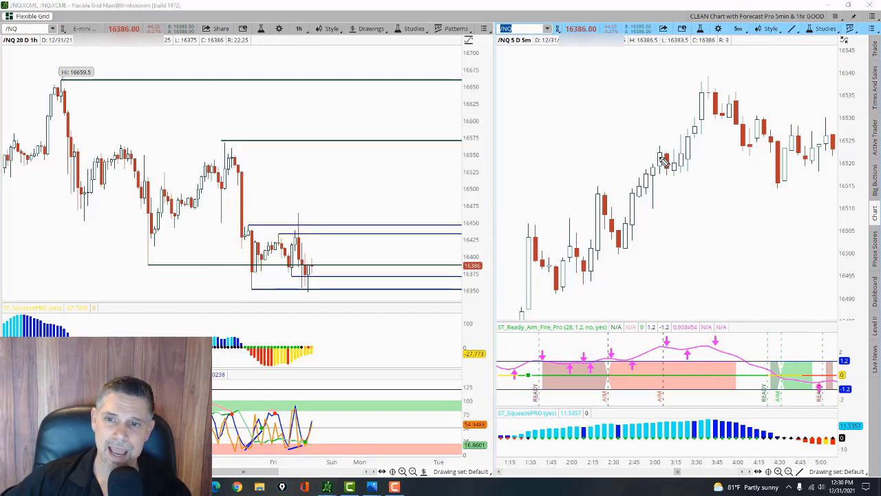
Pink-stroke the /NQ 5-minute rally, setup candles, pullback and 5-minute timeframe label.
mouse_move(667, 147)
left_mouse_down()
mouse_move(685, 130)
mouse_move(694, 100)
left_mouse_up()
left_click_drag(677, 181, 710, 125)
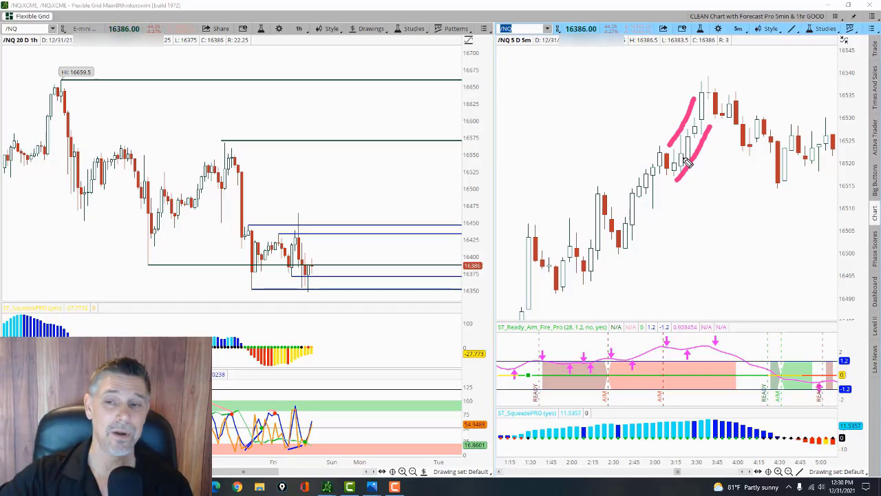
mouse_move(659, 148)
left_mouse_down()
mouse_move(681, 164)
mouse_move(655, 174)
left_mouse_up()
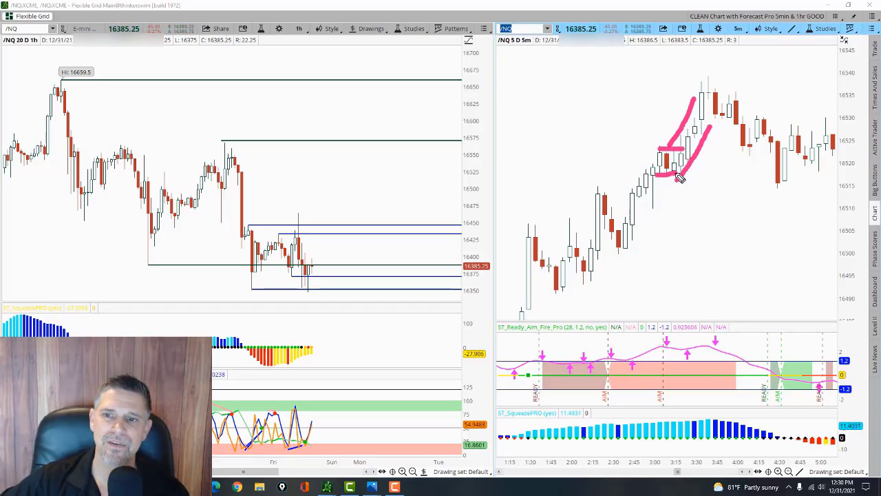
left_click_drag(722, 117, 753, 154)
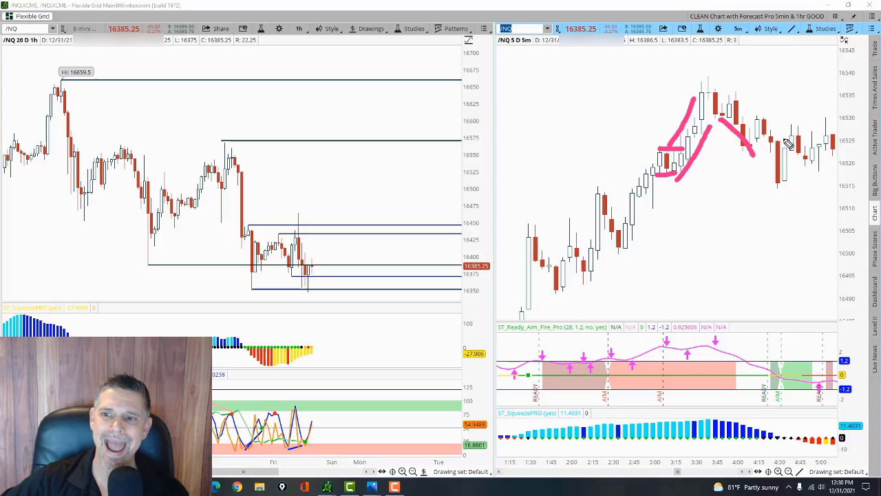
left_click_drag(785, 128, 789, 147)
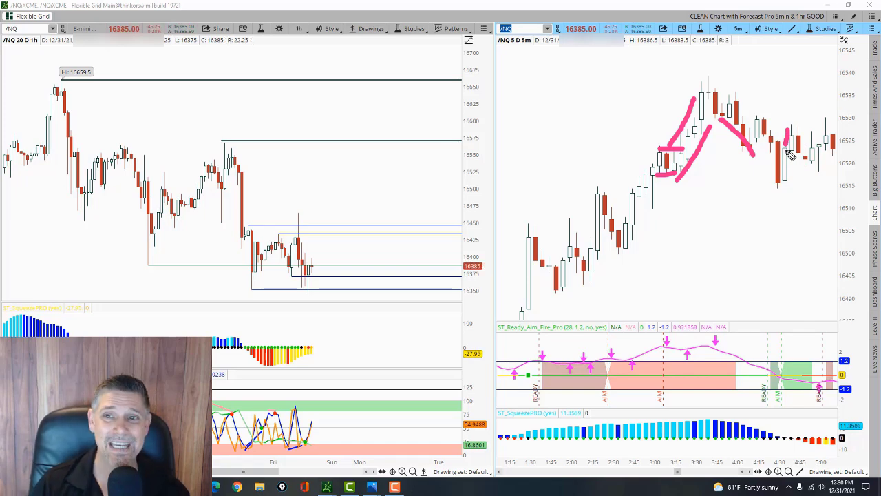
mouse_move(742, 20)
left_mouse_down()
mouse_move(728, 47)
mouse_move(745, 24)
left_mouse_up()
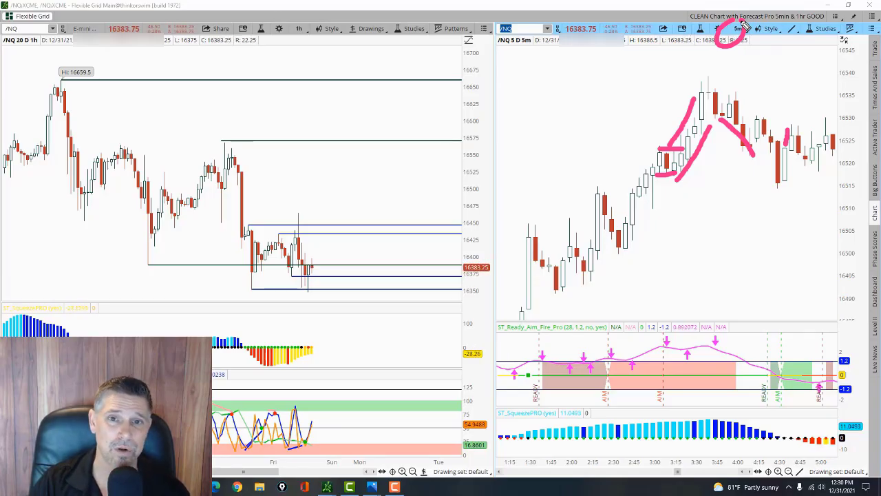
key("alt+Tab")
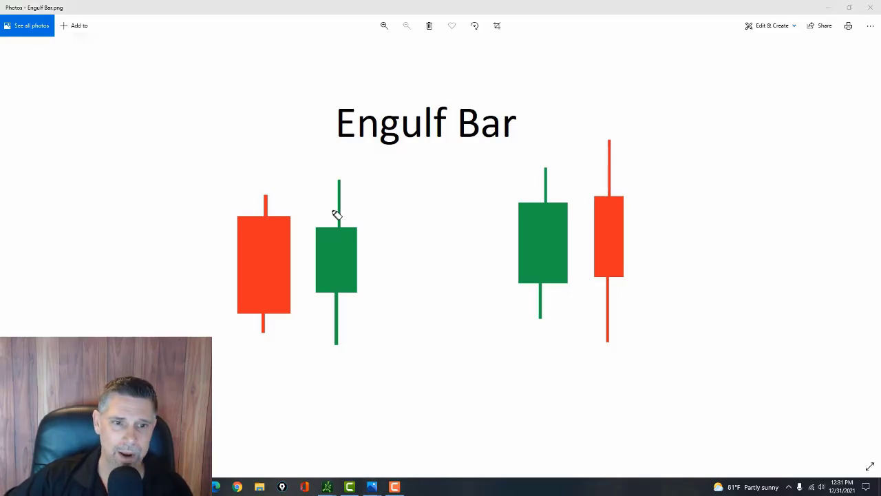
Circle the engulfed red and green candles in pink and tick the engulfing candles' wick ends.
left_click_drag(335, 178, 352, 178)
left_click_drag(326, 344, 352, 344)
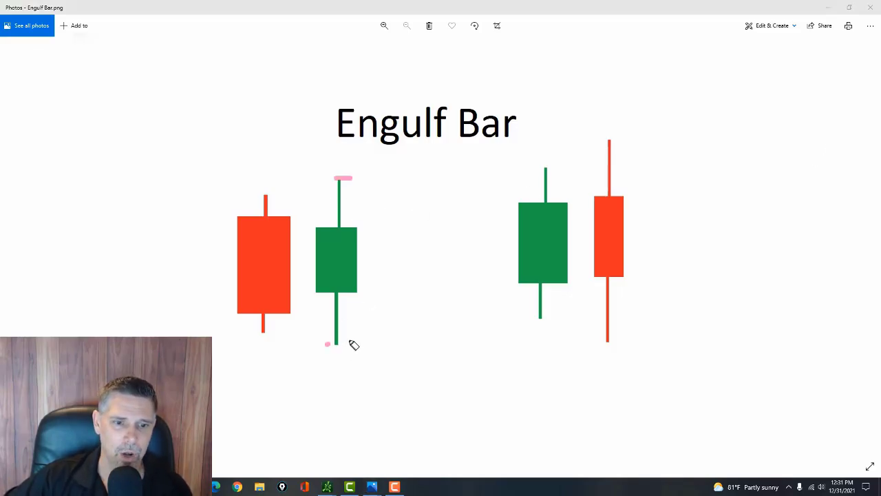
mouse_move(253, 334)
left_mouse_down()
mouse_move(283, 323)
mouse_move(239, 282)
mouse_move(255, 333)
left_mouse_up()
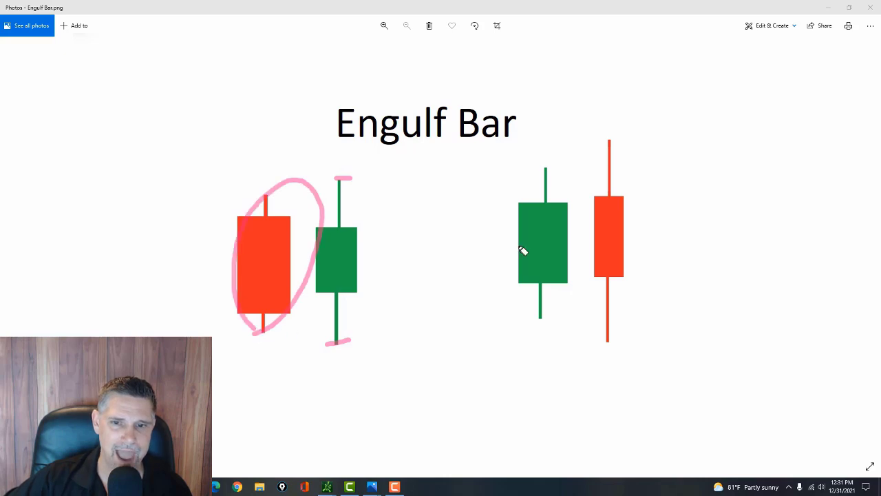
left_click_drag(598, 143, 612, 143)
left_click_drag(599, 336, 612, 335)
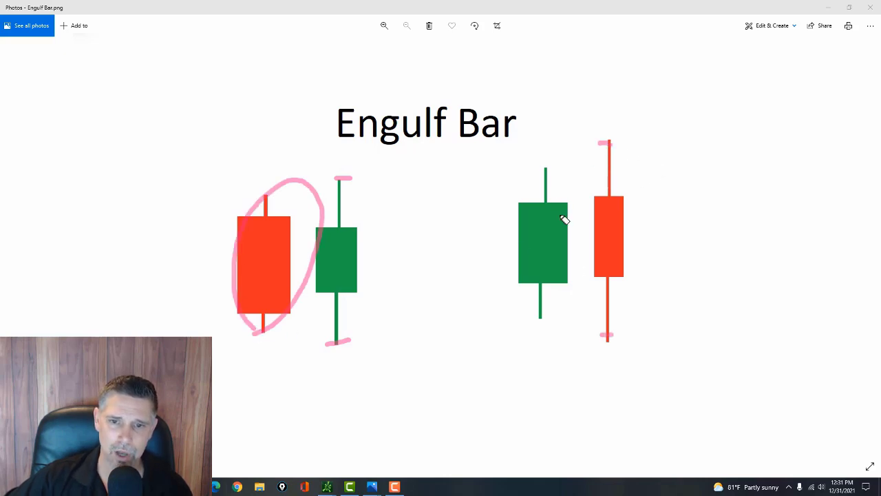
mouse_move(561, 148)
left_mouse_down()
mouse_move(507, 224)
mouse_move(584, 248)
mouse_move(574, 173)
left_mouse_up()
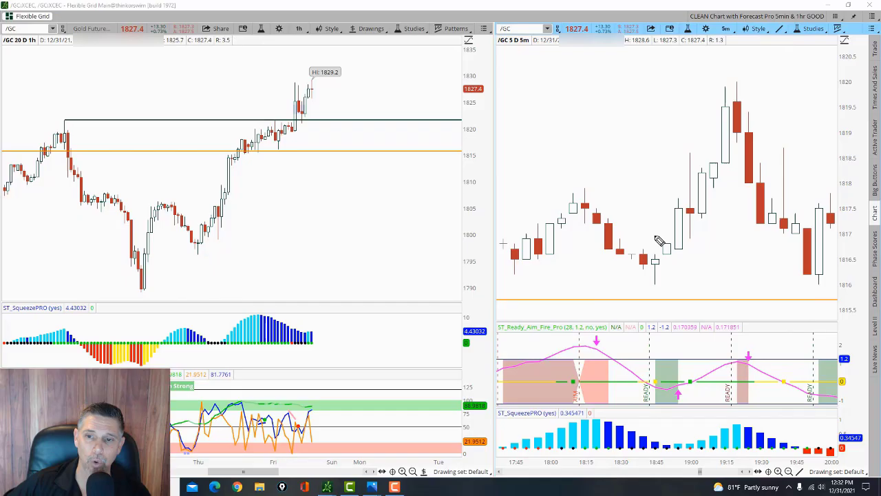
Draw pink strokes along the gold rally, under the base lows, and down the drop.
left_click_drag(653, 242, 705, 120)
left_click_drag(677, 274, 730, 174)
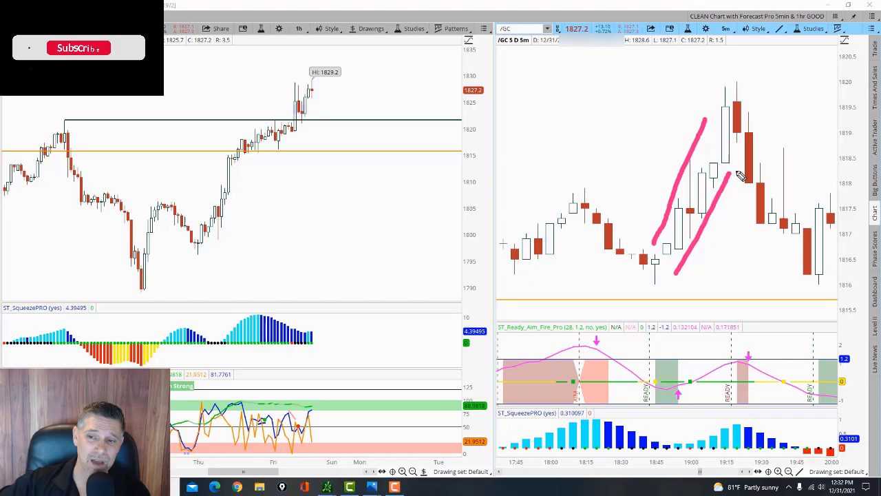
left_click_drag(627, 287, 648, 278)
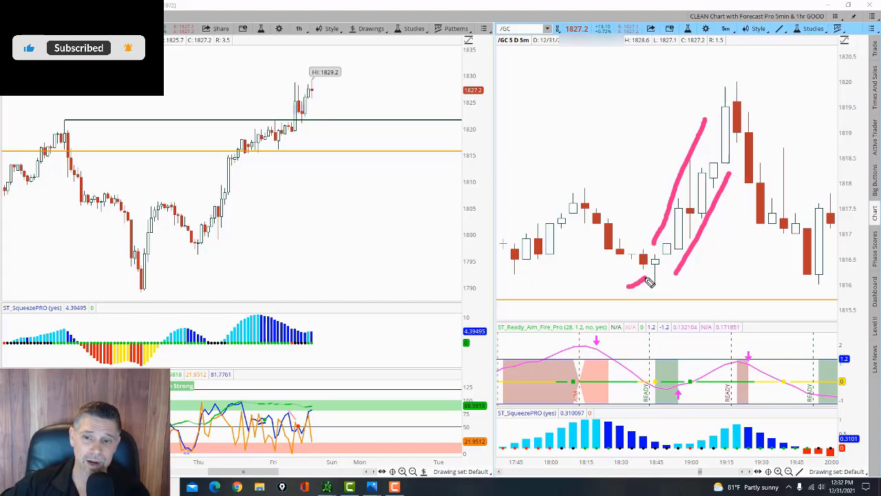
left_click_drag(633, 242, 676, 241)
left_click_drag(613, 282, 679, 281)
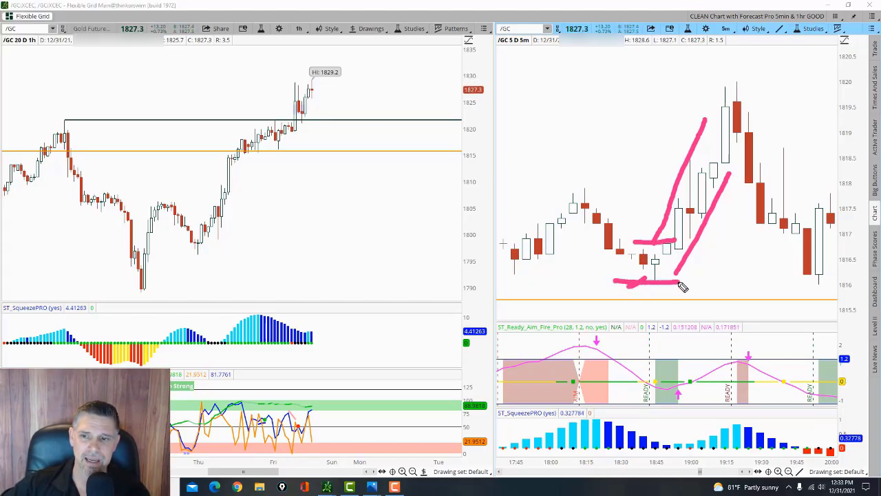
left_click_drag(726, 148, 762, 215)
Mark the top and bottom wick ends of the last /GC candle in pink.
left_click_drag(828, 191, 821, 207)
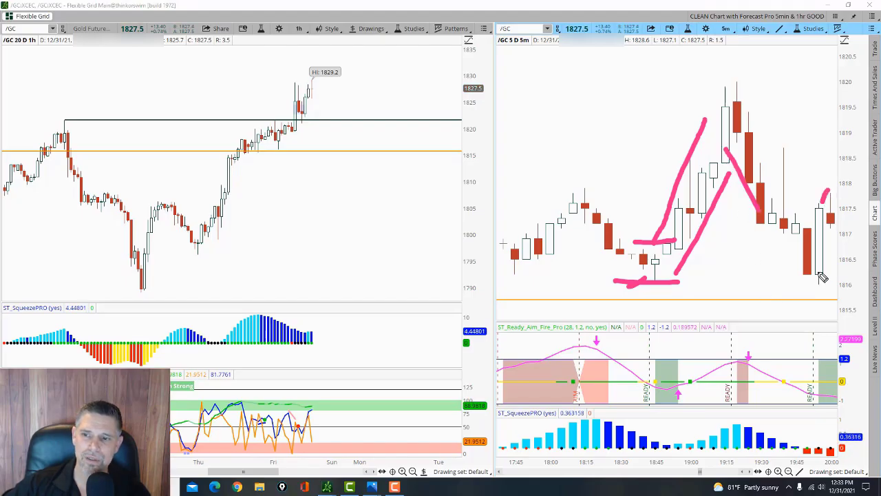
left_click_drag(820, 289, 822, 292)
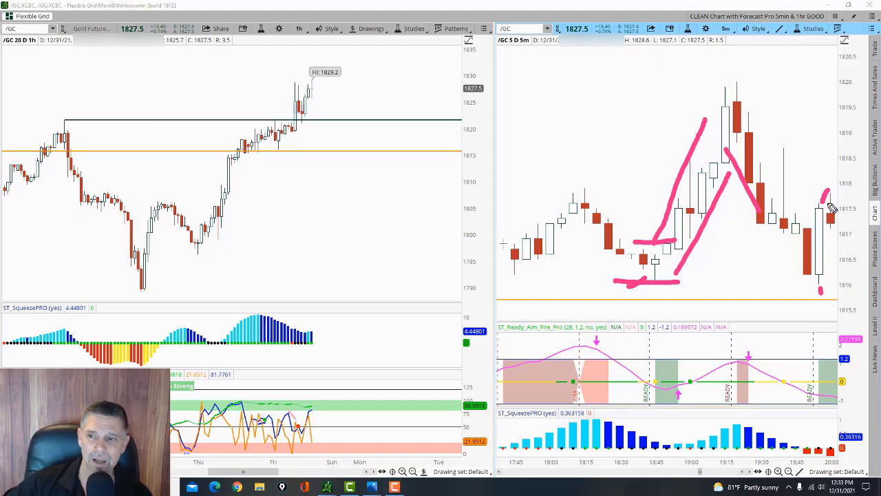
left_click_drag(831, 205, 814, 204)
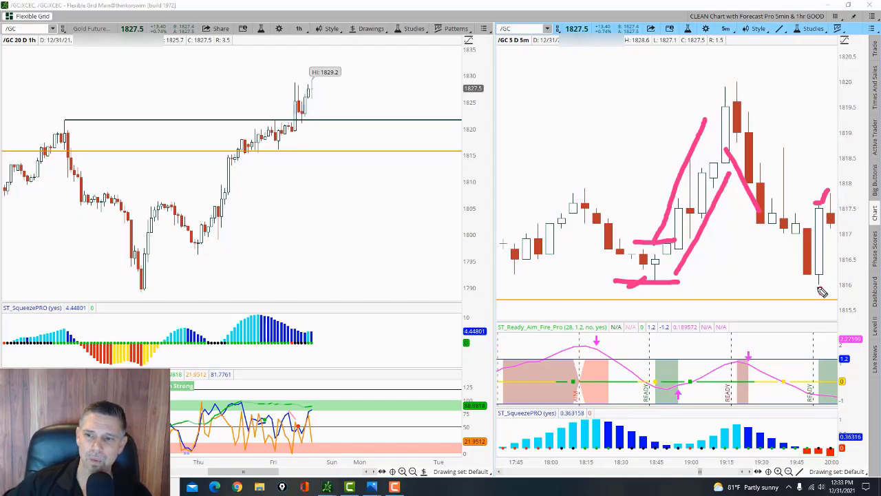
left_click_drag(811, 285, 825, 281)
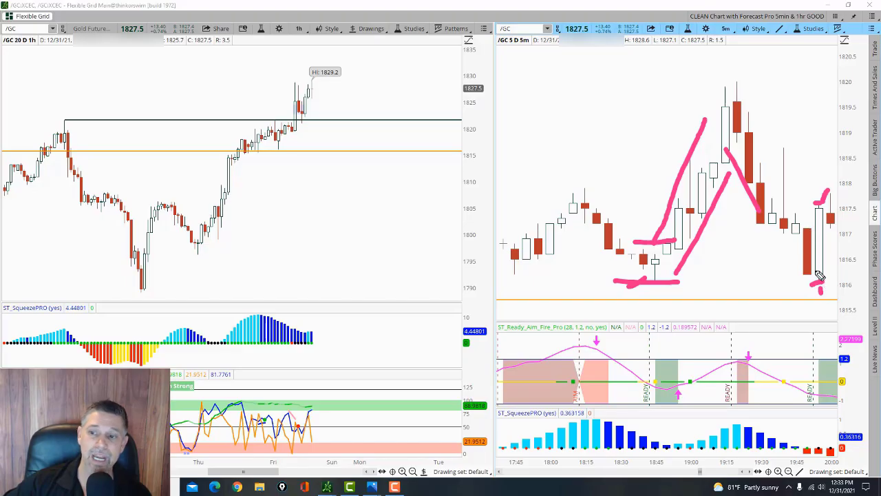